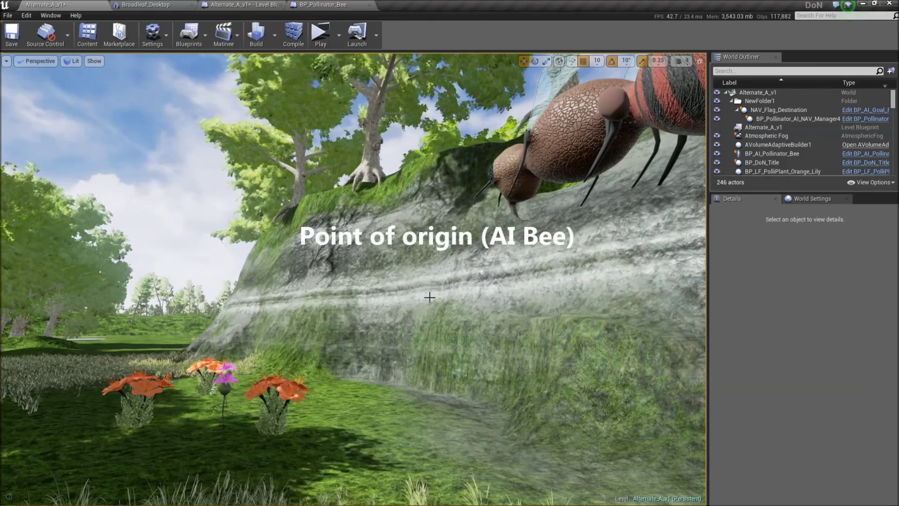
Raise the viewport camera speed to 6 and survey the level from the AI bee to the distant flower patches
{"action": "mouse_move", "coordinate": [427, 285]}
{"action": "right_mouse_down"}
{"action": "mouse_move", "coordinate": [498, 285]}
{"action": "mouse_move", "coordinate": [434, 285]}
{"action": "right_mouse_up"}
{"action": "left_click", "coordinate": [679, 61]}
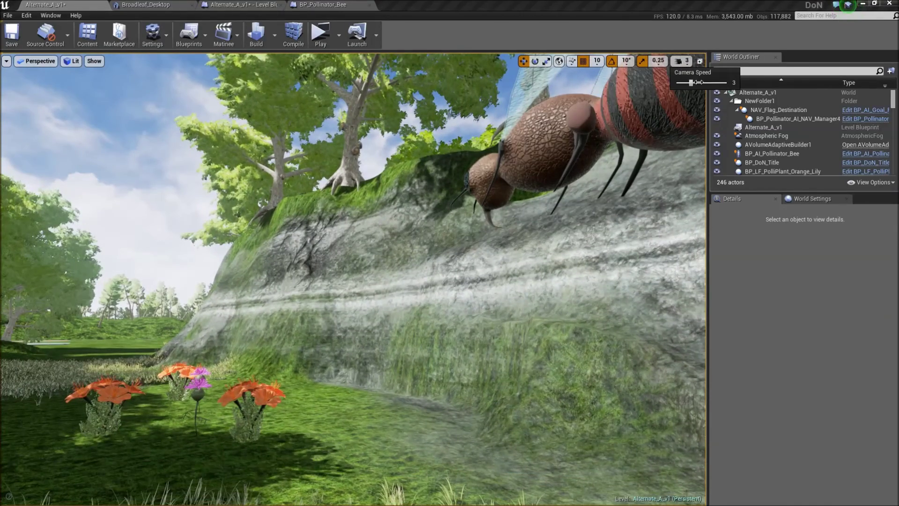
{"action": "left_click_drag", "start_coordinate": [698, 83], "coordinate": [710, 81]}
{"action": "key", "text": "w"}
{"action": "right_click_drag", "start_coordinate": [435, 286], "coordinate": [442, 238]}
{"action": "key", "text": "w"}
{"action": "key", "text": "a"}
{"action": "key", "text": "w"}
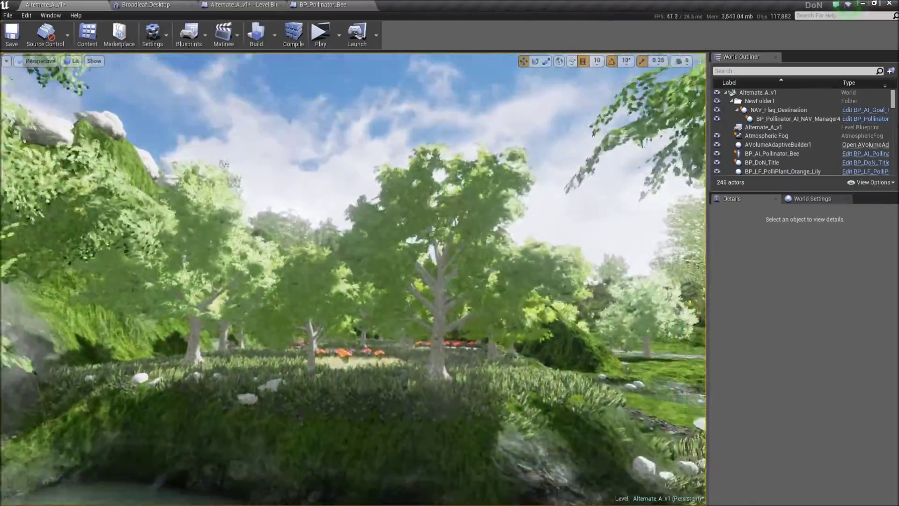
{"action": "right_click_drag", "start_coordinate": [464, 248], "coordinate": [463, 249]}
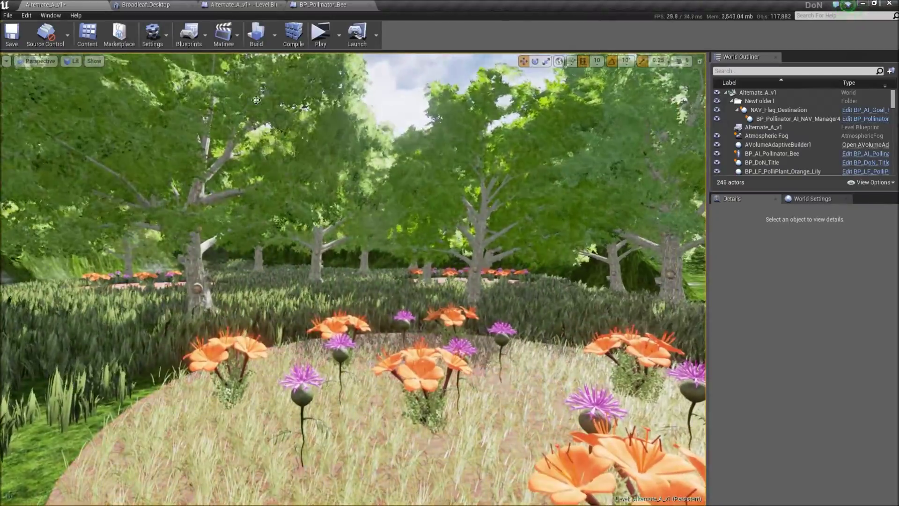
Examine the collision shapes around the trunk and branches of the Broadleaf_Desktop tree mesh, and return to the level
{"action": "left_click", "coordinate": [166, 5]}
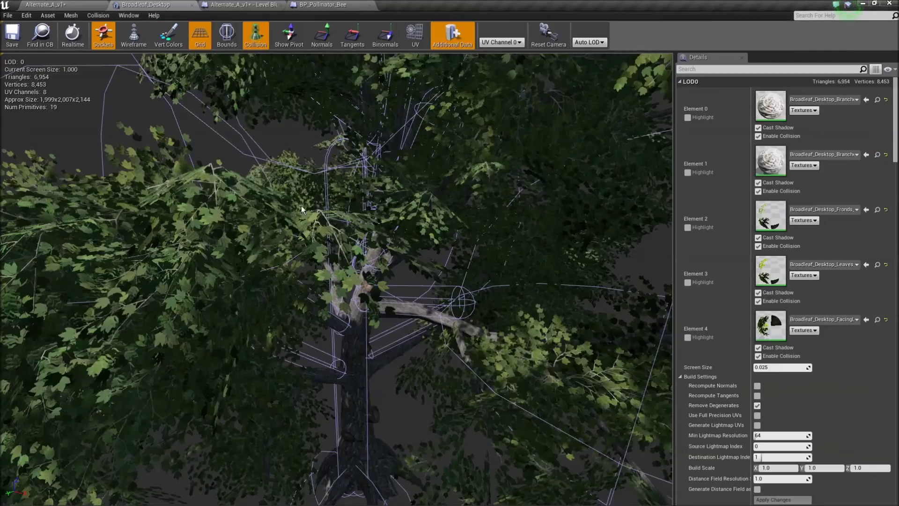
{"action": "right_click_drag", "start_coordinate": [336, 279], "coordinate": [318, 356]}
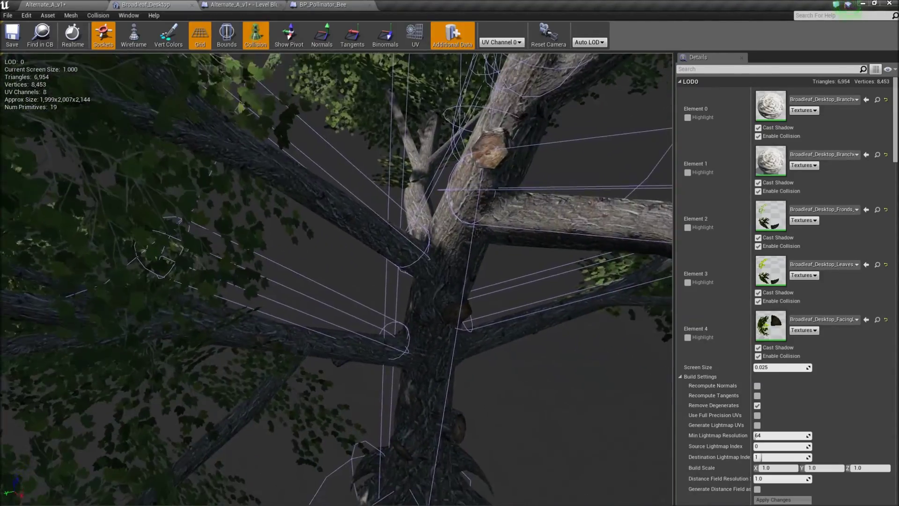
{"action": "left_click", "coordinate": [44, 5]}
Run the Adaptive Builder - Mark Visible In Game blutility on the NAV_Proxy actor
{"action": "left_click", "coordinate": [7, 61]}
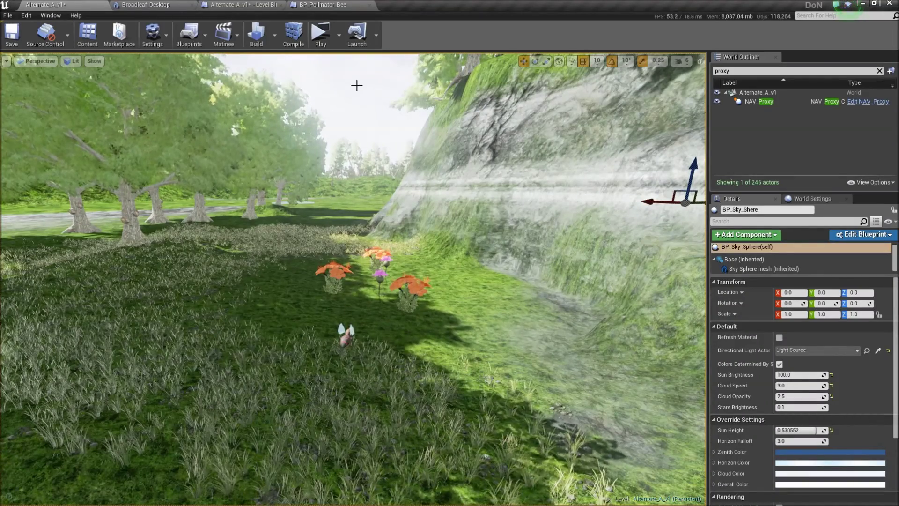
{"action": "left_click", "coordinate": [755, 102]}
{"action": "left_click", "coordinate": [754, 487]}
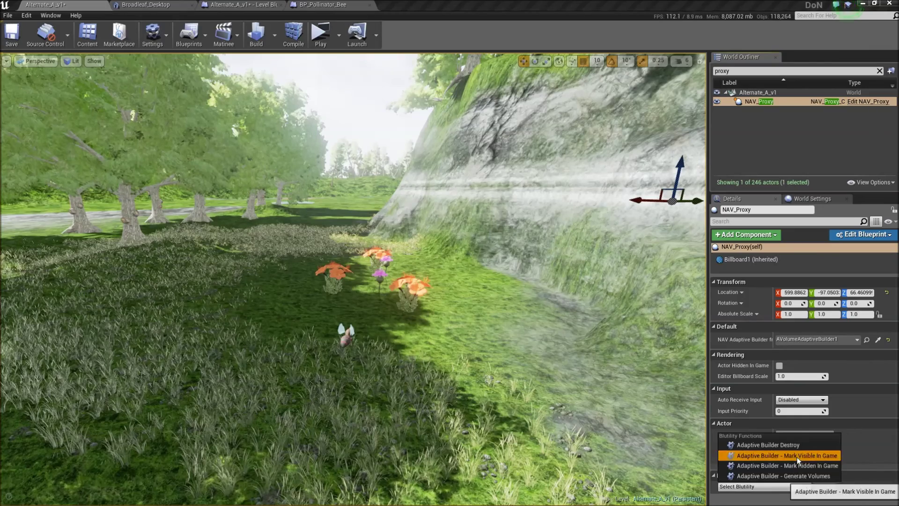
{"action": "left_click", "coordinate": [798, 455]}
In the level blueprint, chain the post-process settings SET node to the Max Fly Speed SET node and on to Set View Target with Blend
{"action": "left_click", "coordinate": [238, 4]}
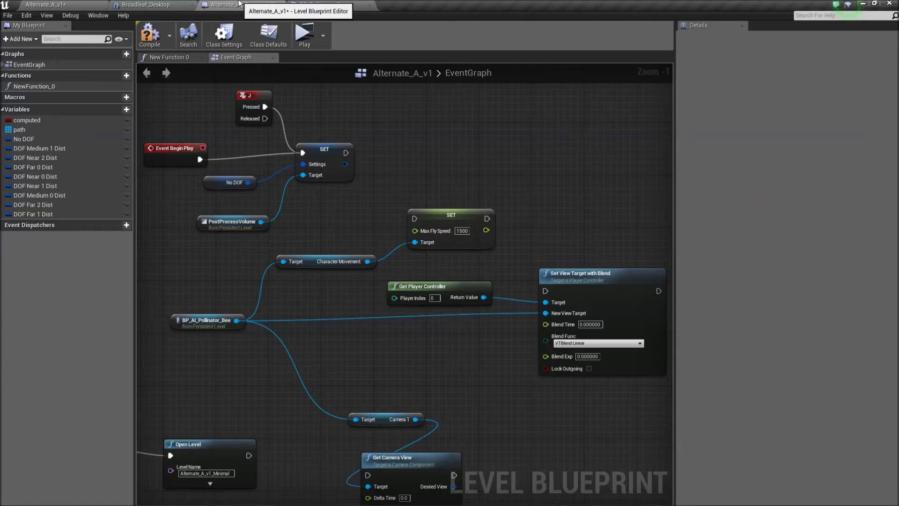
{"action": "left_click_drag", "start_coordinate": [346, 153], "coordinate": [397, 169]}
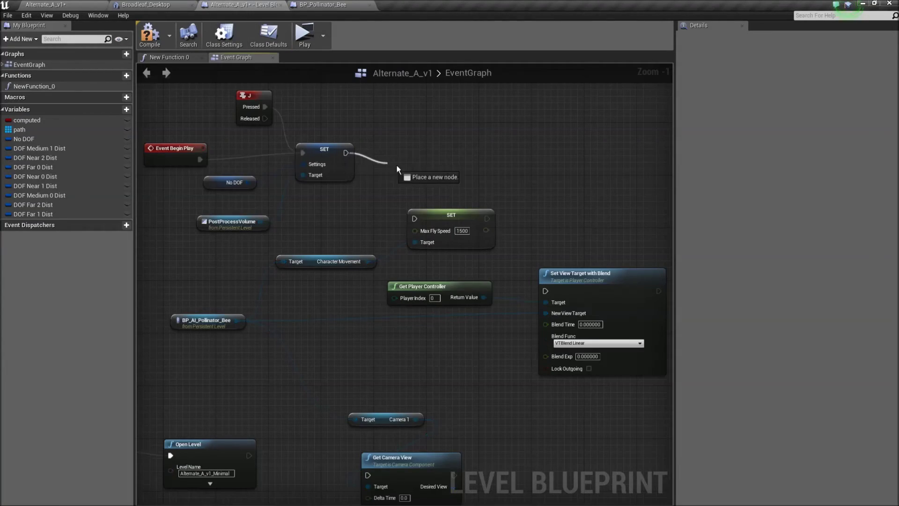
{"action": "left_click_drag", "start_coordinate": [419, 222], "coordinate": [417, 220]}
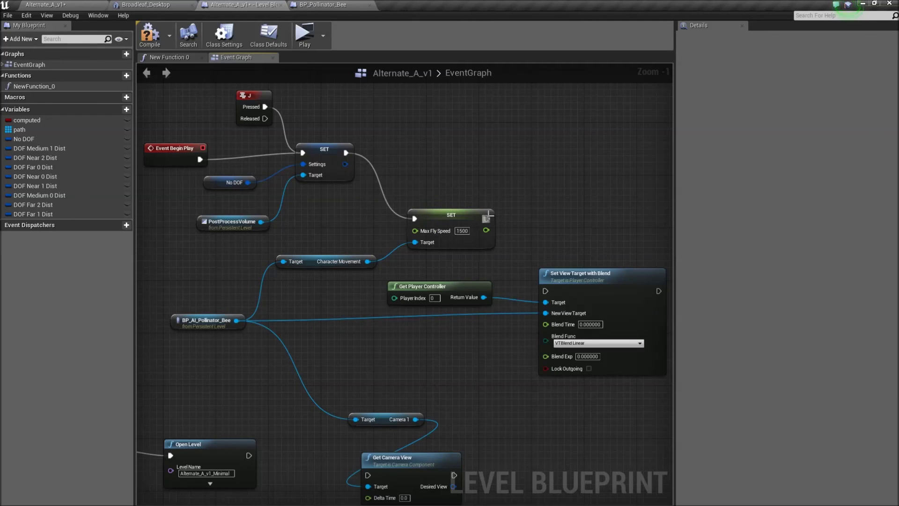
{"action": "left_click_drag", "start_coordinate": [487, 218], "coordinate": [545, 290]}
Play the level from the level editor without recompiling the modified blueprints
{"action": "left_click", "coordinate": [70, 5]}
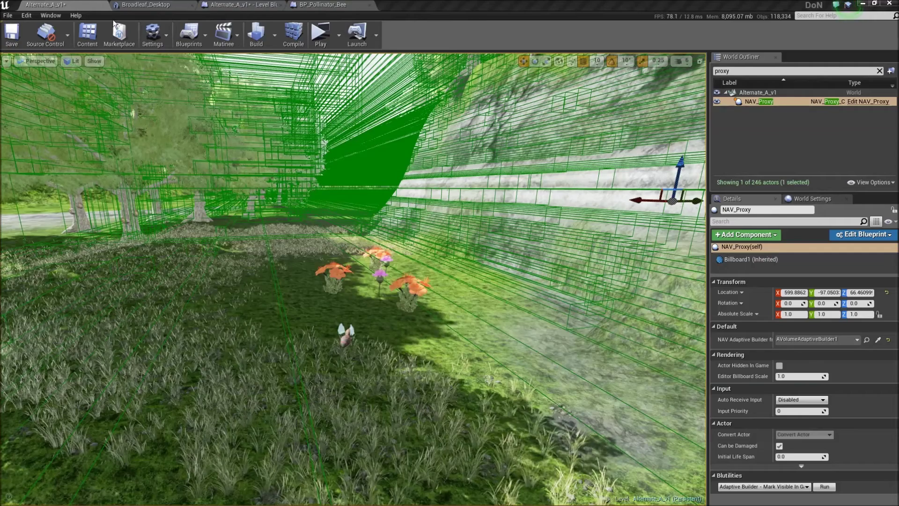
{"action": "left_click", "coordinate": [321, 41]}
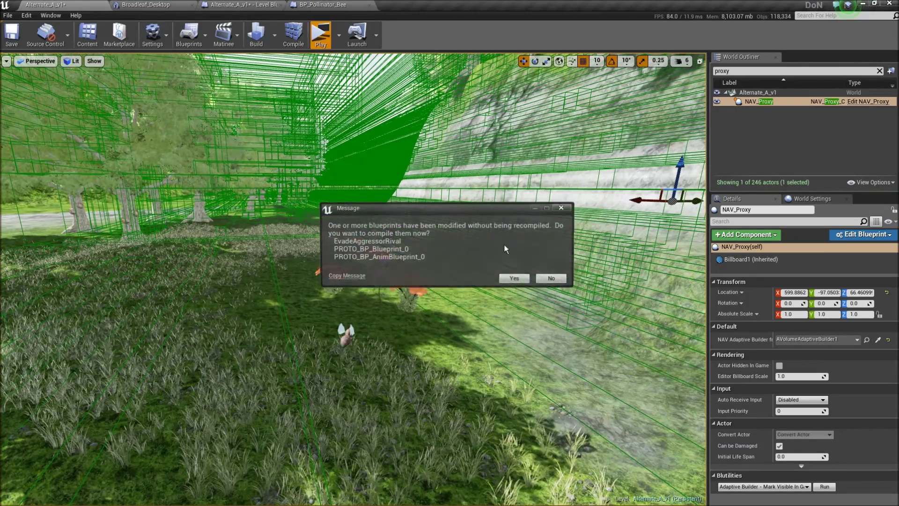
{"action": "left_click", "coordinate": [552, 278]}
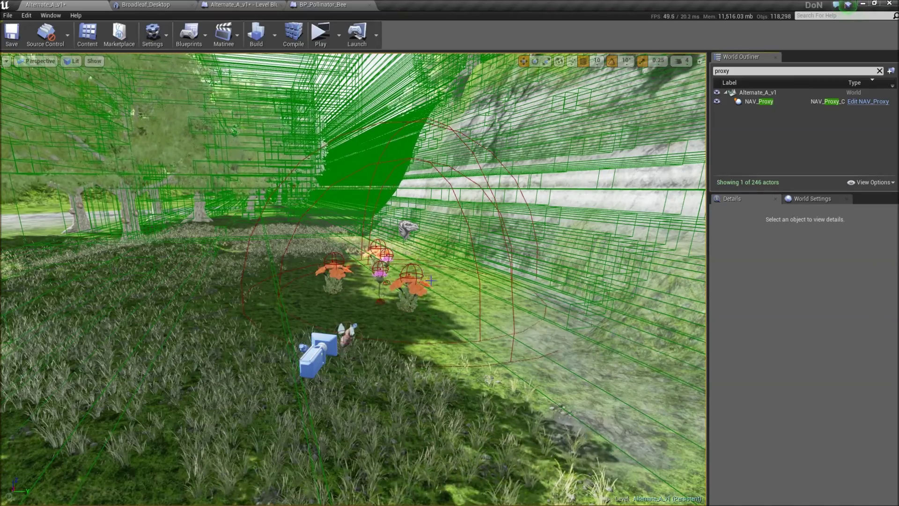
Place a second Volume Adaptive Builder actor on the grass beside the existing one
{"action": "right_click_drag", "start_coordinate": [450, 279], "coordinate": [178, 271]}
{"action": "key", "text": "w"}
{"action": "right_click_drag", "start_coordinate": [377, 317], "coordinate": [430, 356]}
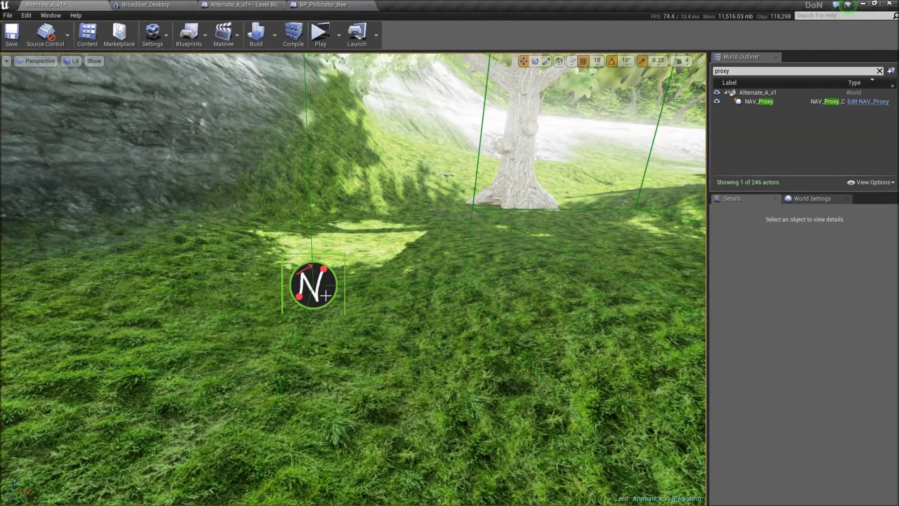
{"action": "left_click_drag", "start_coordinate": [898, 281], "coordinate": [475, 289]}
{"action": "right_click_drag", "start_coordinate": [476, 289], "coordinate": [615, 253]}
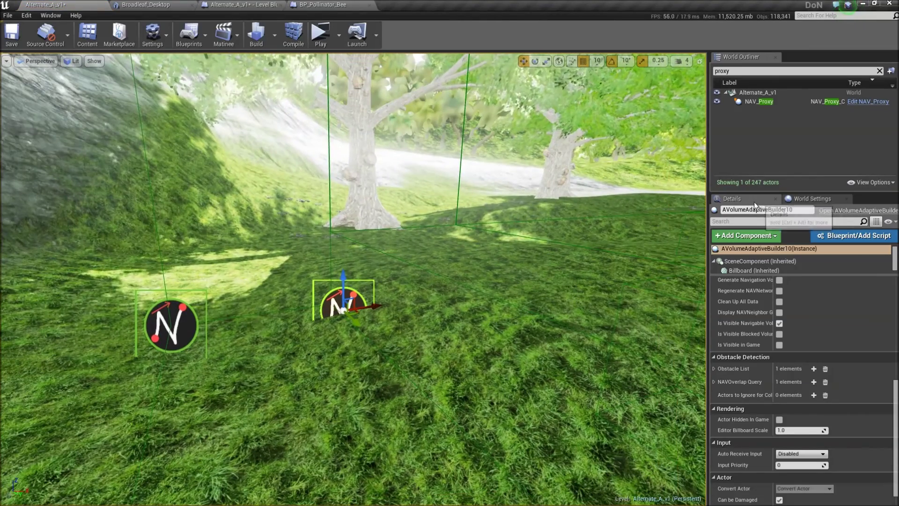
Review the new builder's pixel dimensions, world dimensions and visualization settings, including the Generate Navigation Volumes option
{"action": "scroll", "coordinate": [773, 347], "scroll_direction": "up", "scroll_amount": 4}
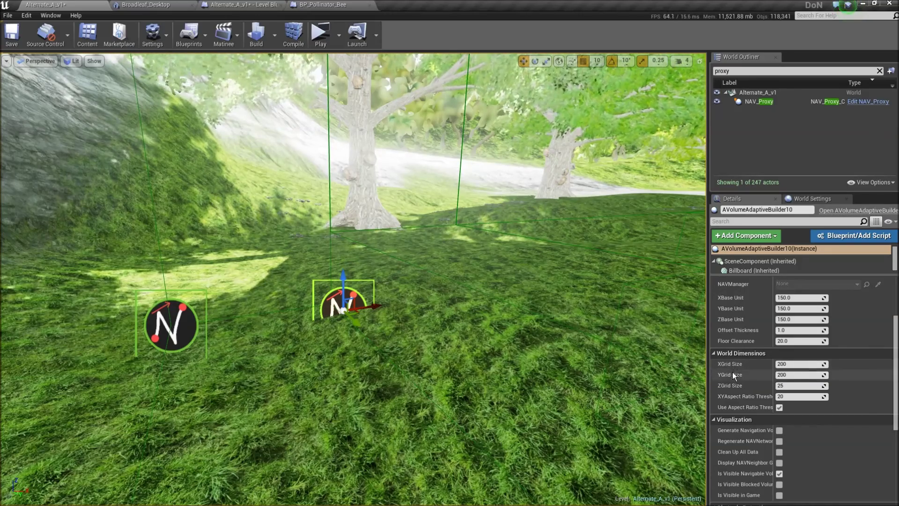
{"action": "scroll", "coordinate": [743, 383], "scroll_direction": "up", "scroll_amount": 2}
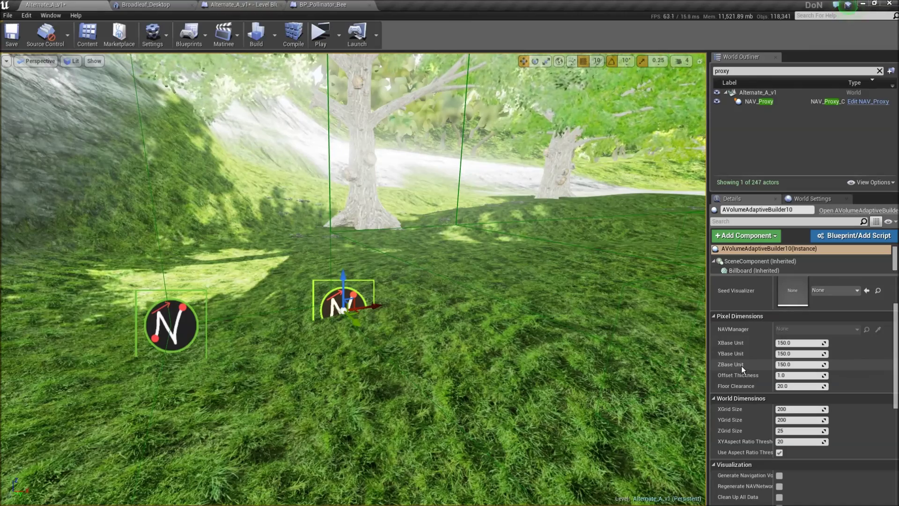
{"action": "scroll", "coordinate": [756, 365], "scroll_direction": "down", "scroll_amount": 4}
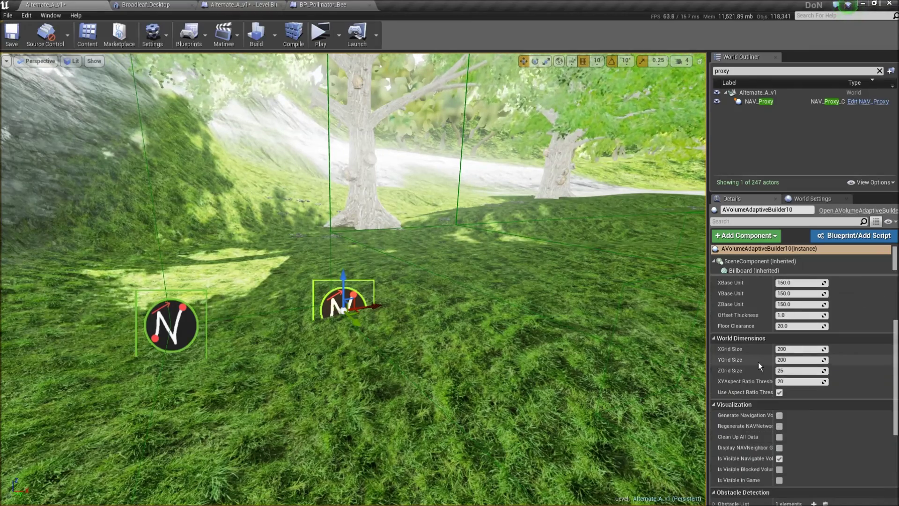
{"action": "scroll", "coordinate": [752, 404], "scroll_direction": "up", "scroll_amount": 4}
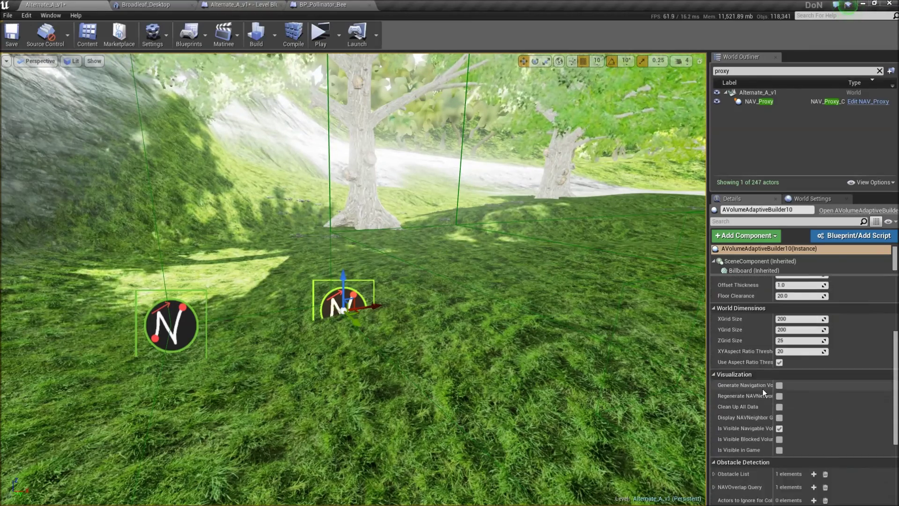
{"action": "scroll", "coordinate": [768, 385], "scroll_direction": "down", "scroll_amount": 2}
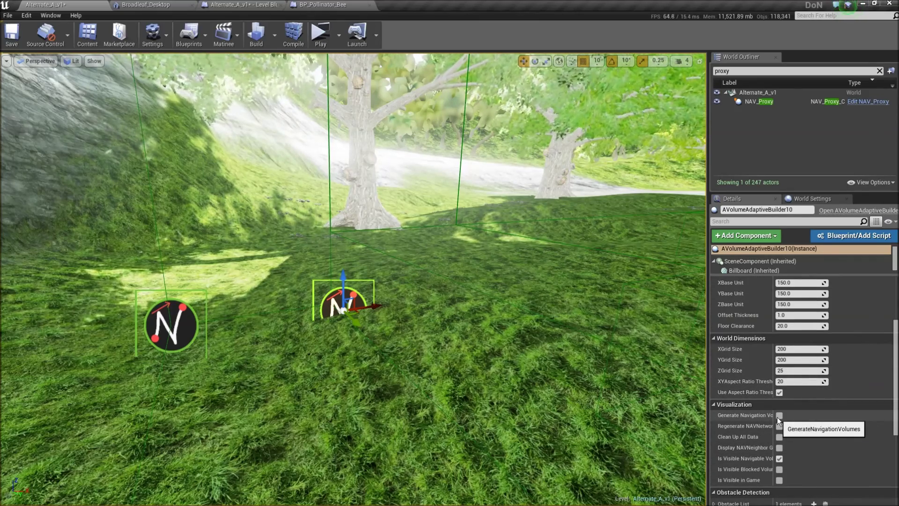
{"action": "left_click", "coordinate": [779, 415]}
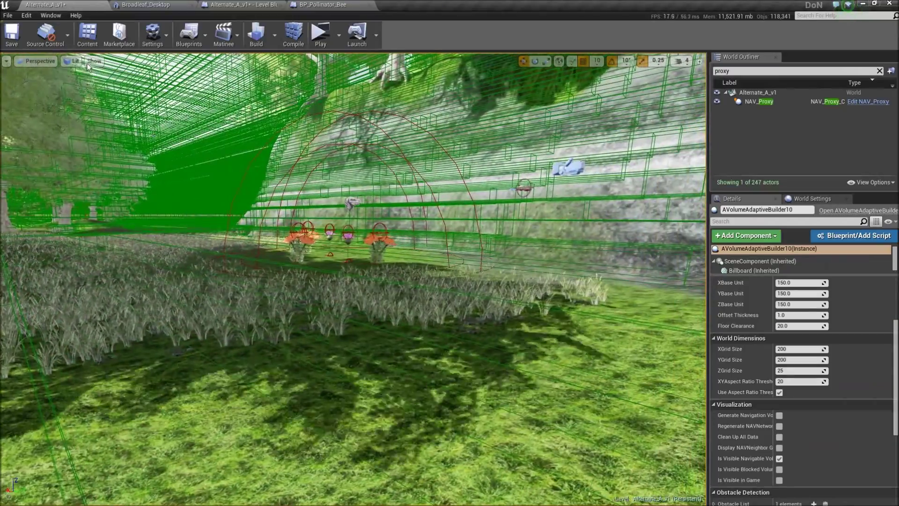
Switch the viewport to Unlit and inspect how the green navigation volumes fit around the tree trunks and roots
{"action": "left_click", "coordinate": [74, 61]}
{"action": "left_click", "coordinate": [84, 91]}
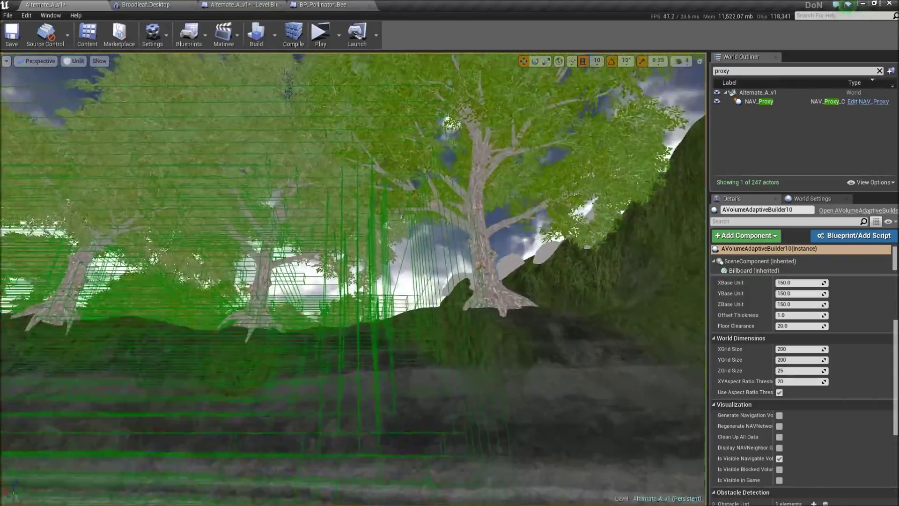
{"action": "key", "text": "w"}
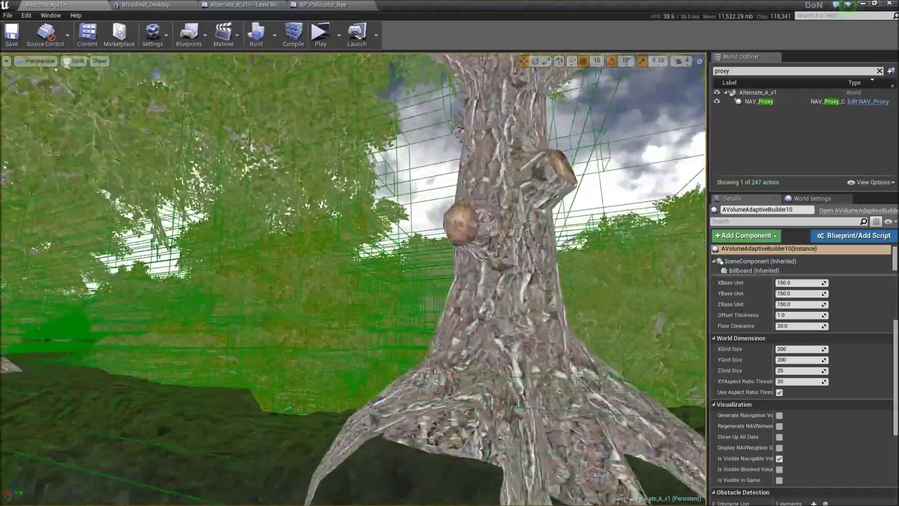
{"action": "key", "text": "w"}
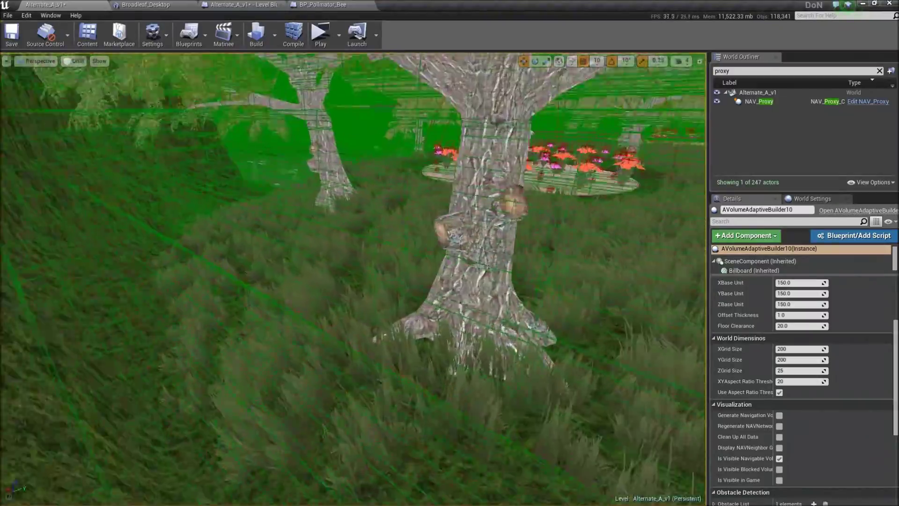
{"action": "key", "text": "a"}
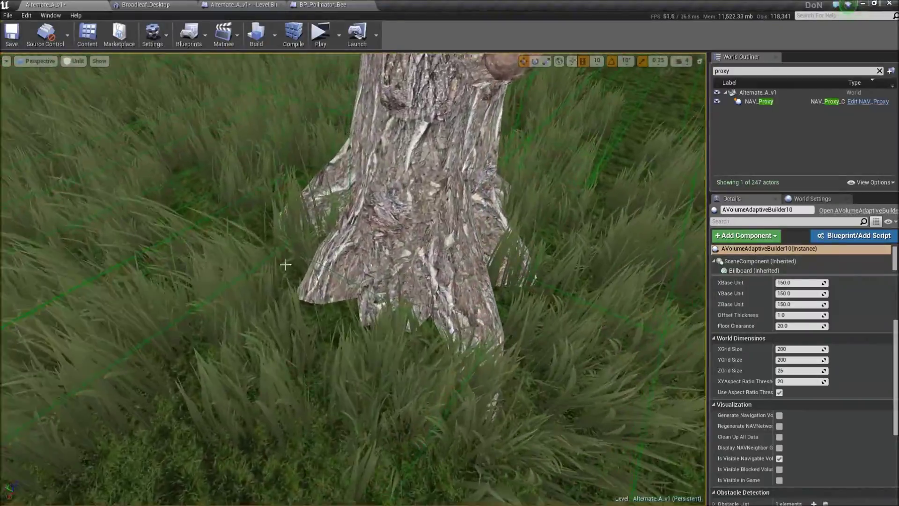
{"action": "key", "text": "s"}
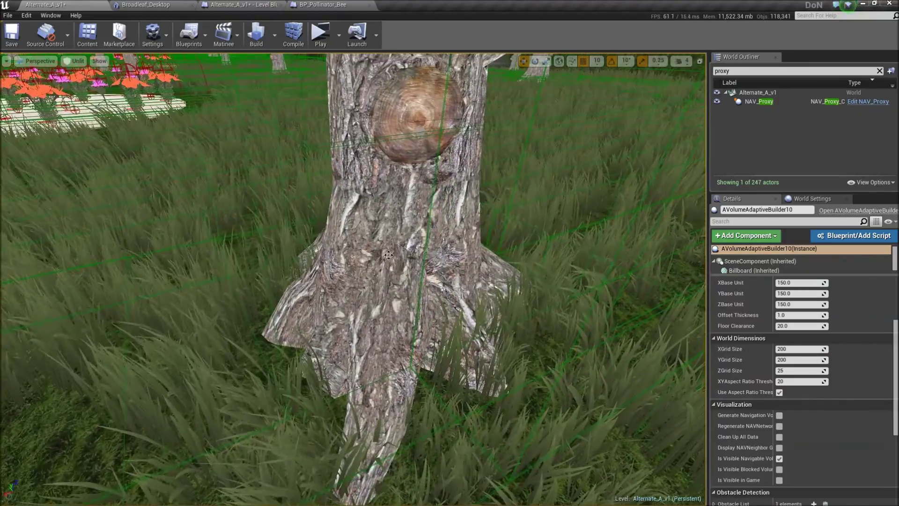
{"action": "key", "text": "d"}
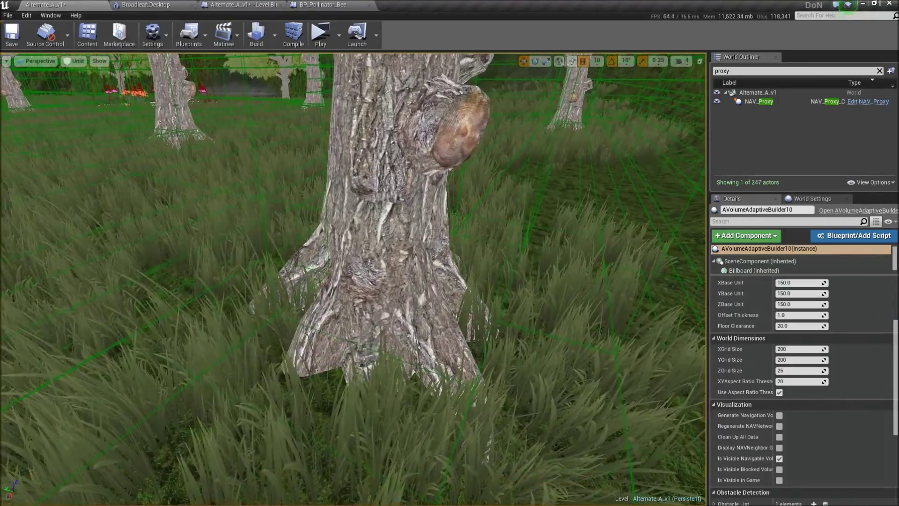
{"action": "key", "text": "a"}
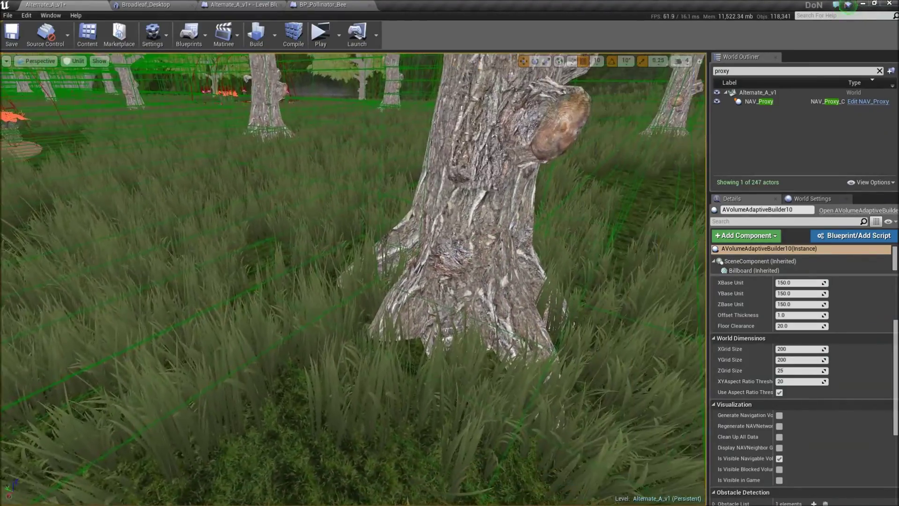
{"action": "key", "text": "d"}
{"action": "key", "text": "s"}
{"action": "key", "text": "a"}
{"action": "right_click_drag", "start_coordinate": [275, 344], "coordinate": [275, 344]}
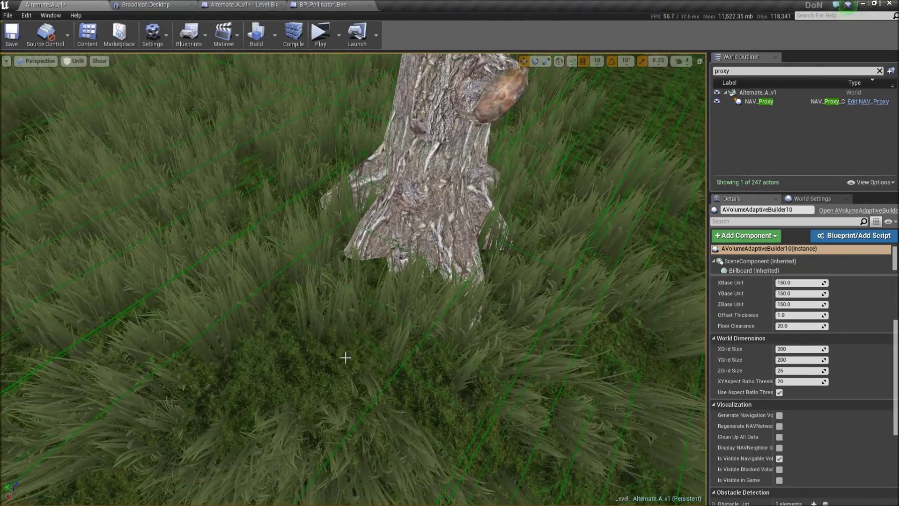
Inspect the AI bee and the BP_ReproSiteBase2 actor near the pond, along with the navigation volumes around them
{"action": "left_click", "coordinate": [6, 61]}
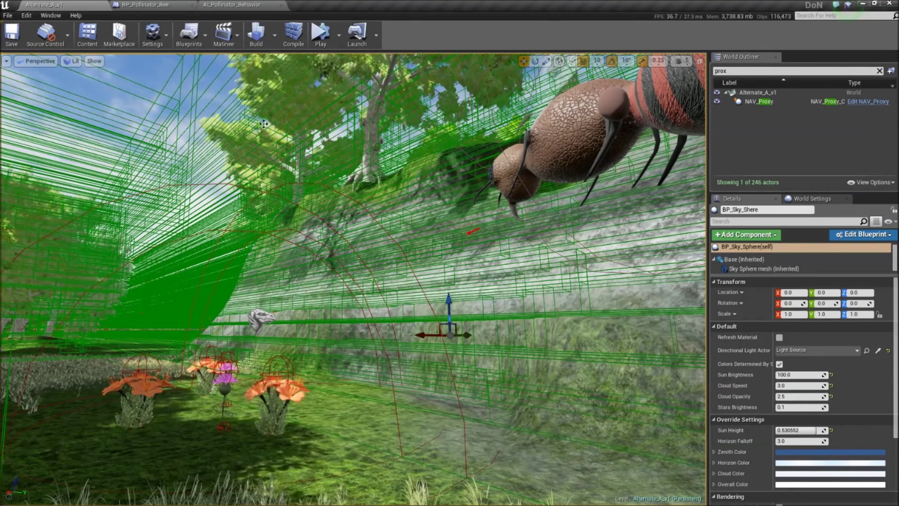
{"action": "left_click", "coordinate": [594, 134]}
{"action": "key", "text": "1"}
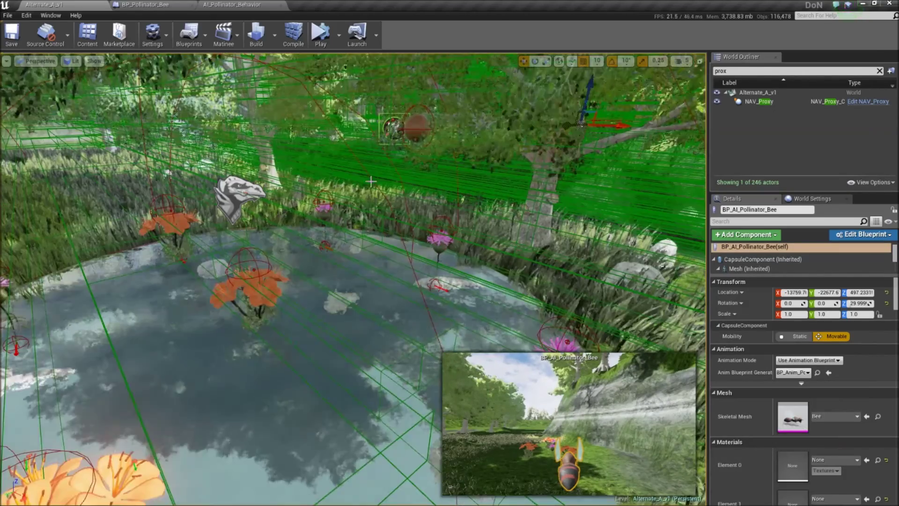
{"action": "left_click", "coordinate": [416, 127]}
{"action": "right_click_drag", "start_coordinate": [366, 192], "coordinate": [394, 62]}
{"action": "key", "text": "w"}
{"action": "key", "text": "w"}
{"action": "key", "text": "w"}
{"action": "right_click_drag", "start_coordinate": [363, 164], "coordinate": [363, 160]}
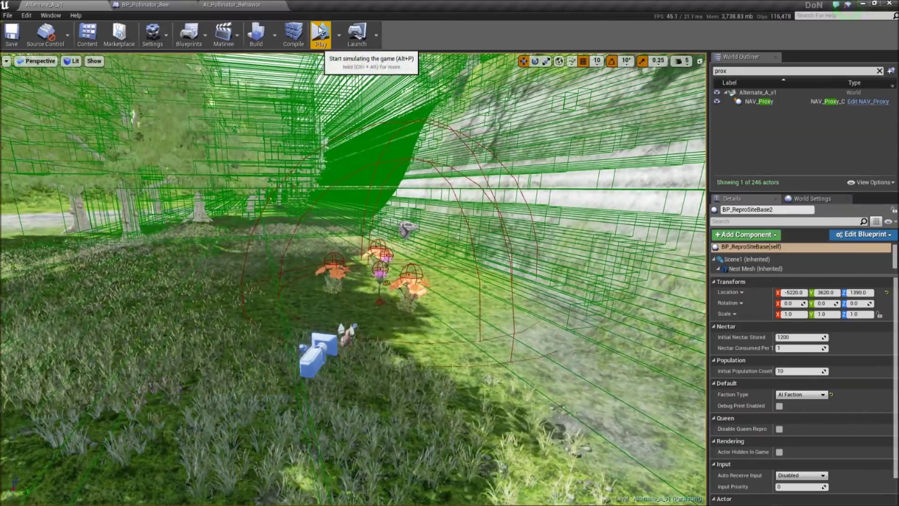
Simulate the level without recompiling the modified blueprints, and follow the bee's drawn navigation path over the cliff to the flag among the flowers
{"action": "left_click", "coordinate": [321, 36]}
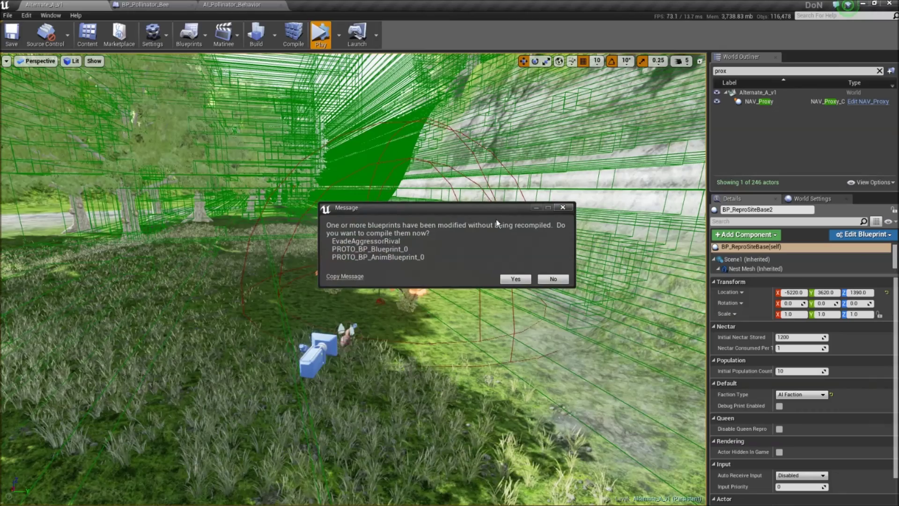
{"action": "left_click", "coordinate": [552, 279]}
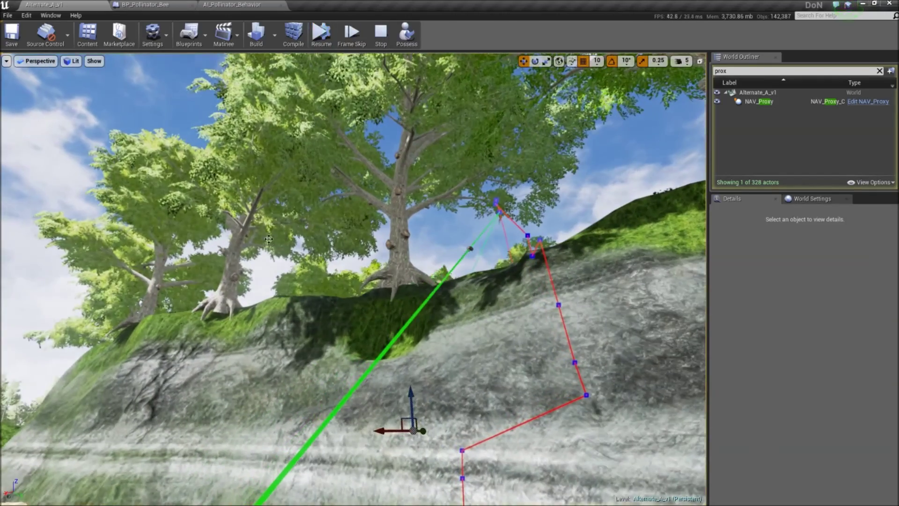
{"action": "key", "text": "w"}
{"action": "right_click_drag", "start_coordinate": [269, 239], "coordinate": [230, 147]}
{"action": "key", "text": "w"}
{"action": "key", "text": "w"}
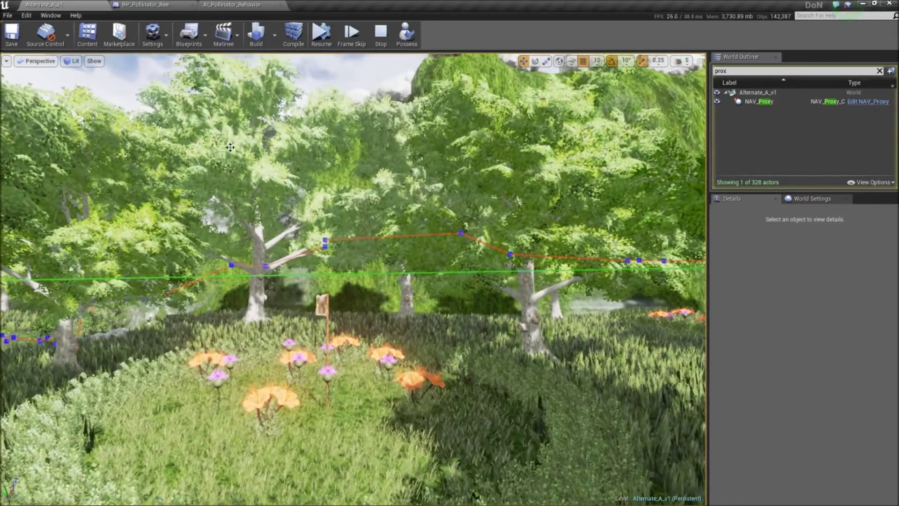
Resume the simulation until the bee reaches the butterfly flag, pause it, and examine the bee and its drawn path from several angles
{"action": "left_click", "coordinate": [321, 35]}
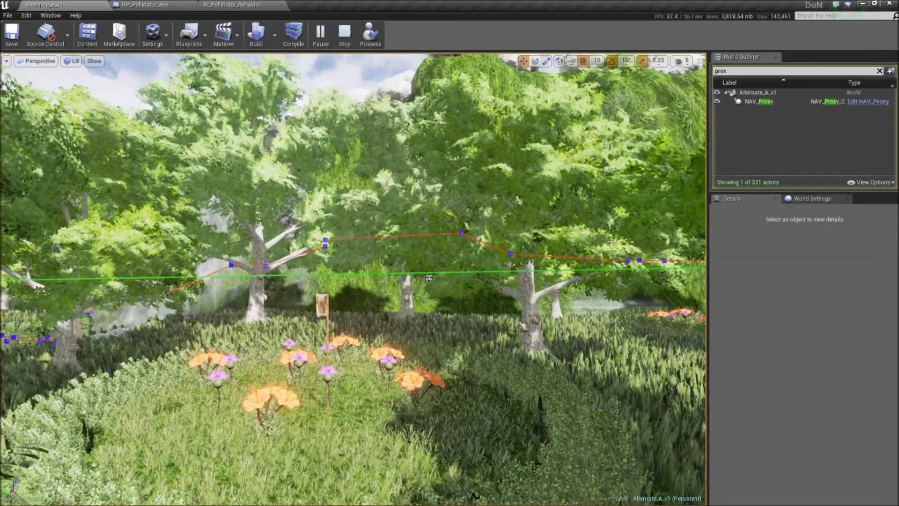
{"action": "left_click", "coordinate": [321, 38]}
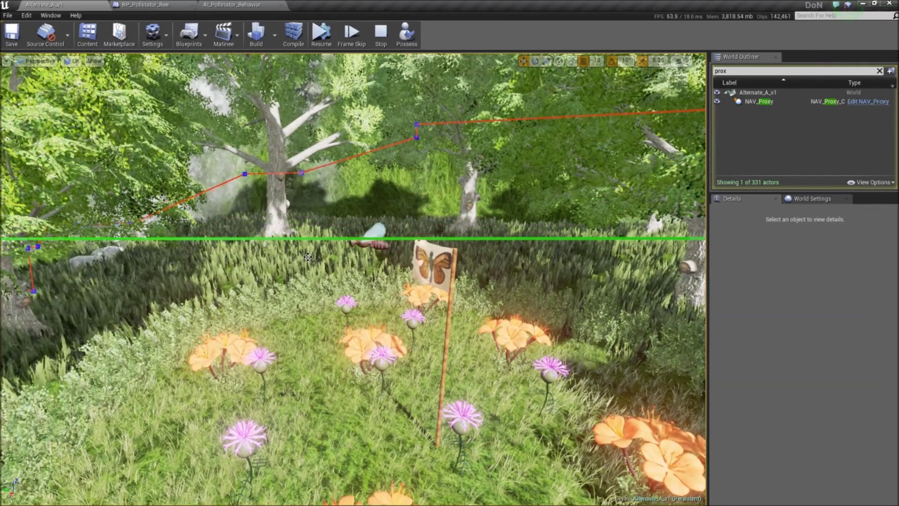
{"action": "mouse_move", "coordinate": [321, 266]}
{"action": "right_mouse_down"}
{"action": "mouse_move", "coordinate": [299, 248]}
{"action": "mouse_move", "coordinate": [330, 276]}
{"action": "right_mouse_up"}
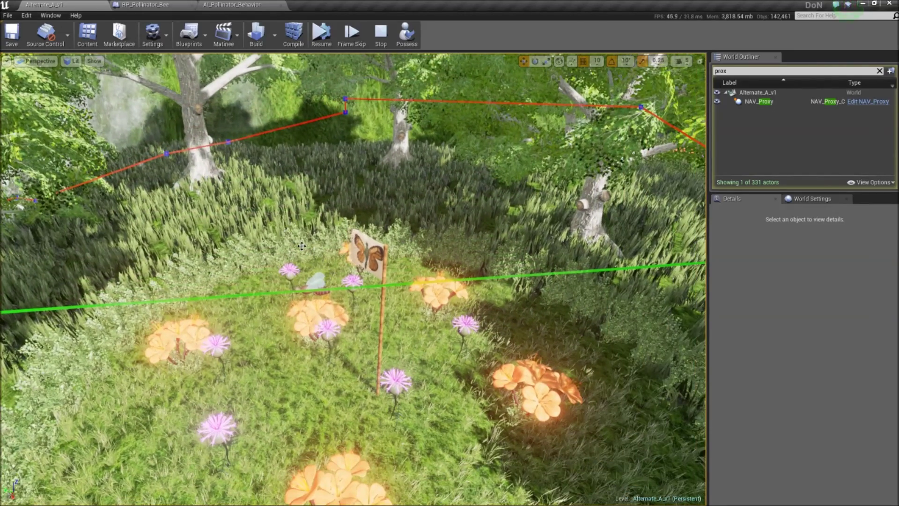
{"action": "right_click_drag", "start_coordinate": [301, 246], "coordinate": [505, 225]}
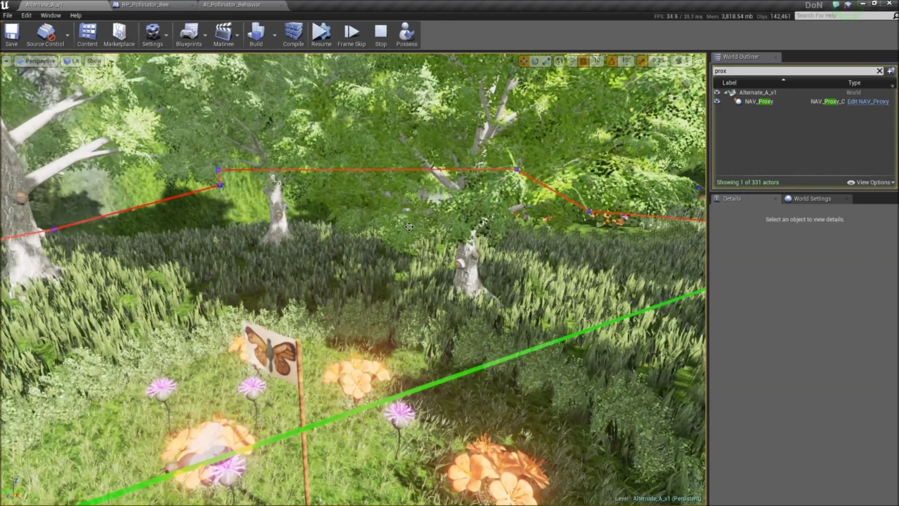
{"action": "right_click_drag", "start_coordinate": [410, 227], "coordinate": [574, 239]}
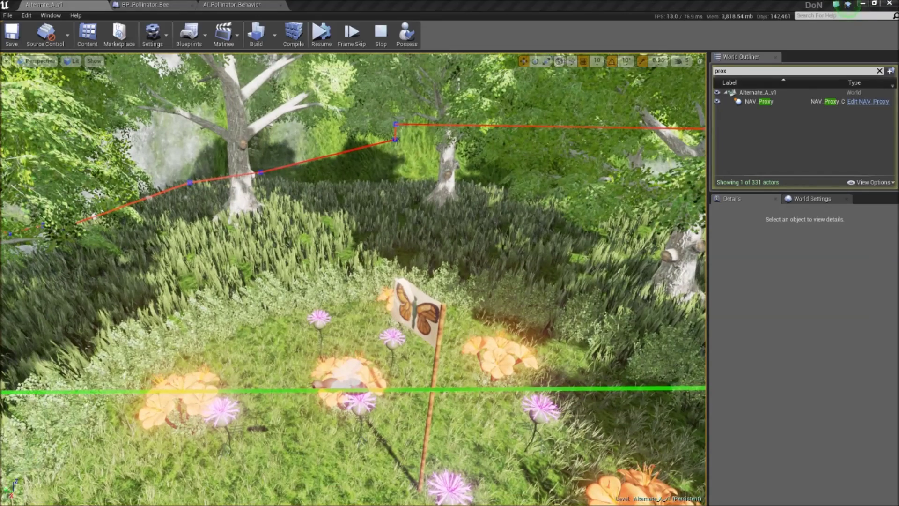
{"action": "right_click_drag", "start_coordinate": [476, 290], "coordinate": [580, 276]}
{"action": "right_click_drag", "start_coordinate": [353, 279], "coordinate": [388, 238]}
{"action": "right_click_drag", "start_coordinate": [613, 266], "coordinate": [361, 139]}
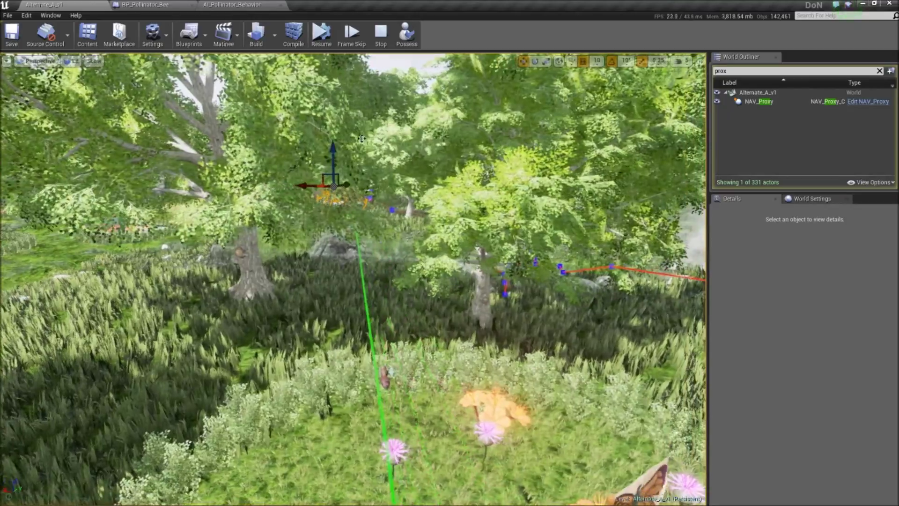
Follow the green line to the flowers at the pond, watch the bees gather in the running simulation, and stop simulating
{"action": "right_click_drag", "start_coordinate": [307, 110], "coordinate": [292, 138]}
{"action": "key", "text": "w"}
{"action": "left_click", "coordinate": [306, 110]}
{"action": "key", "text": "w"}
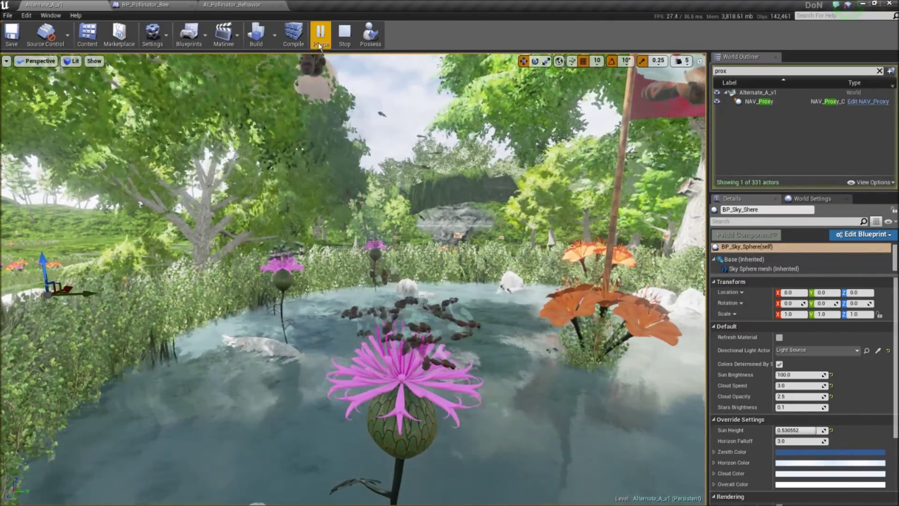
{"action": "left_click", "coordinate": [339, 38]}
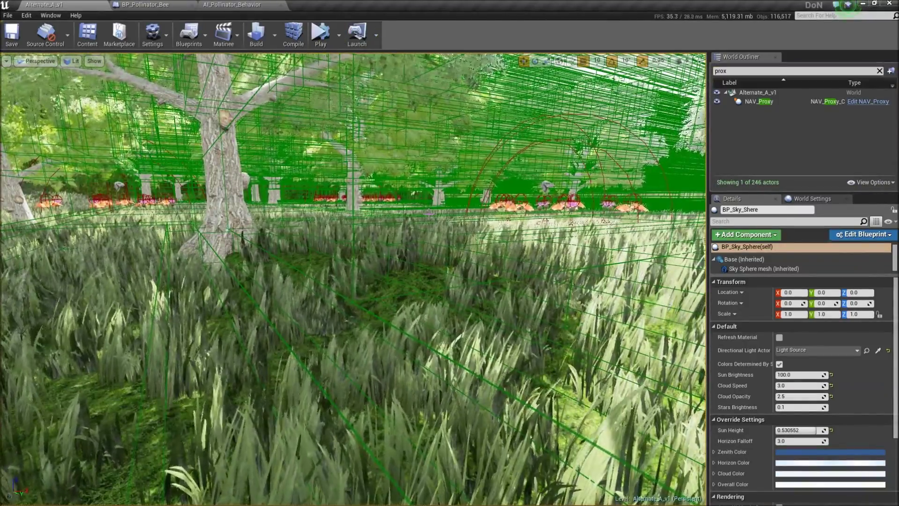
Switch the viewport to the top wireframe view and examine the navigation volume grid around the trees and flower clusters
{"action": "right_click_drag", "start_coordinate": [493, 244], "coordinate": [455, 228]}
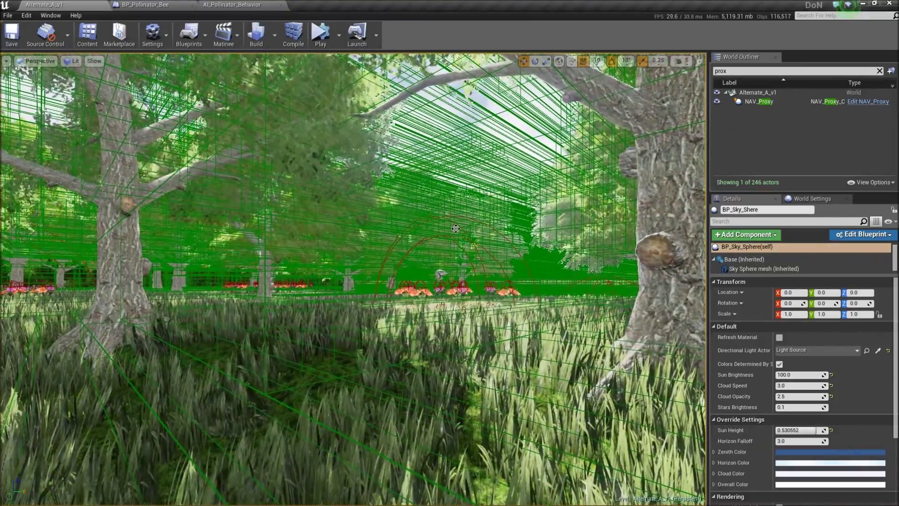
{"action": "key", "text": "alt+j"}
{"action": "right_click_drag", "start_coordinate": [472, 298], "coordinate": [318, 169]}
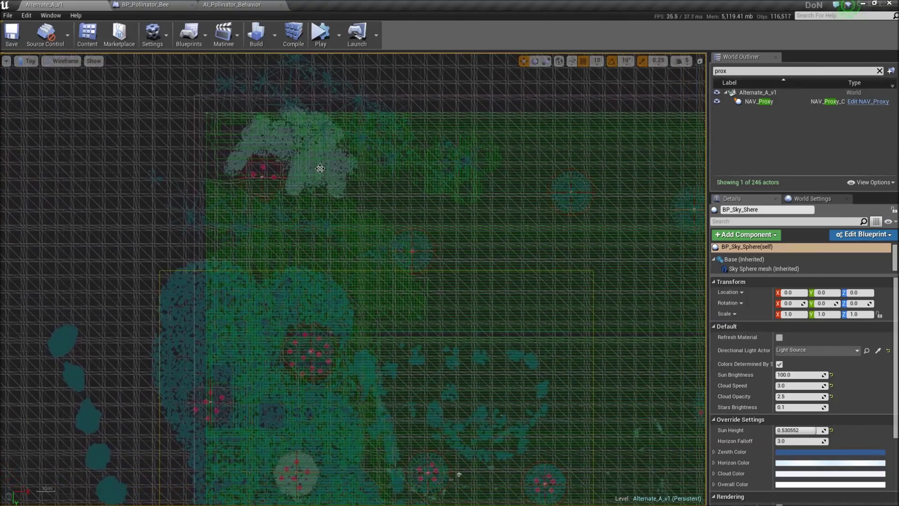
{"action": "scroll", "coordinate": [318, 169], "scroll_direction": "up", "scroll_amount": 2}
{"action": "scroll", "coordinate": [425, 276], "scroll_direction": "up", "scroll_amount": 3}
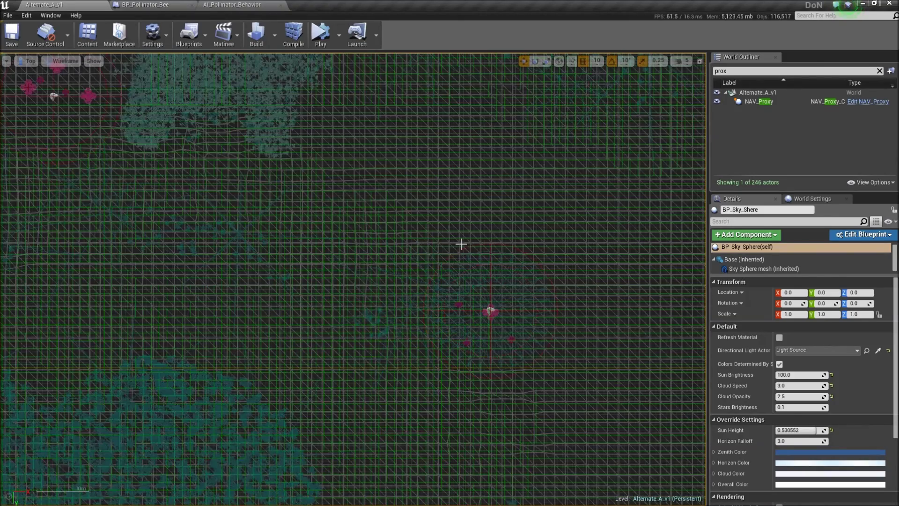
{"action": "scroll", "coordinate": [460, 244], "scroll_direction": "up", "scroll_amount": 2}
{"action": "right_click_drag", "start_coordinate": [444, 251], "coordinate": [321, 225]}
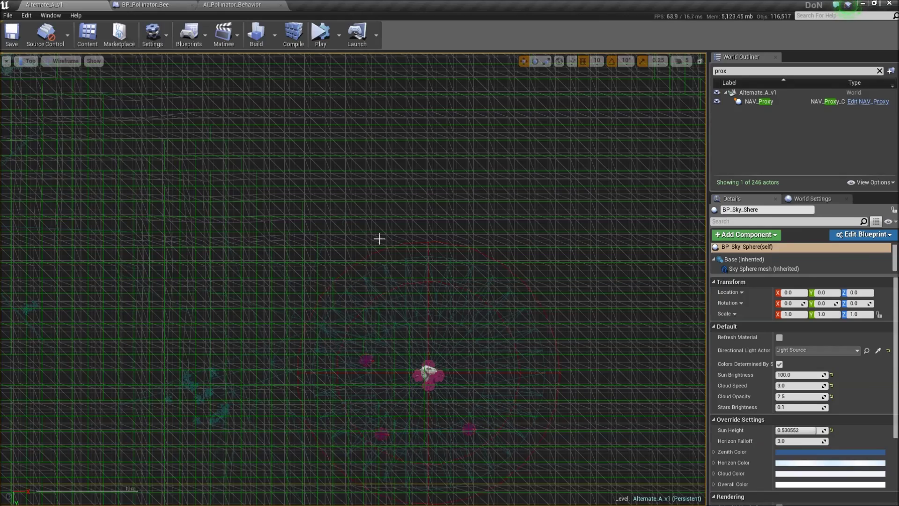
{"action": "right_click_drag", "start_coordinate": [420, 217], "coordinate": [236, 151]}
{"action": "scroll", "coordinate": [191, 148], "scroll_direction": "down", "scroll_amount": 4}
{"action": "right_click_drag", "start_coordinate": [194, 173], "coordinate": [436, 345]}
{"action": "scroll", "coordinate": [409, 319], "scroll_direction": "up", "scroll_amount": 5}
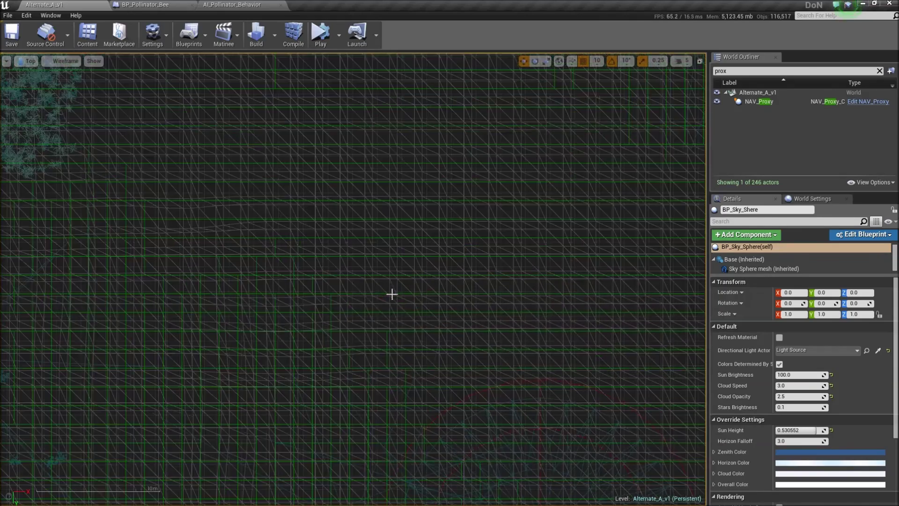
{"action": "right_click_drag", "start_coordinate": [288, 211], "coordinate": [437, 283]}
Return to the perspective view and inspect the navigation volumes around the bee and flowers beside the cliff
{"action": "key", "text": "alt+g"}
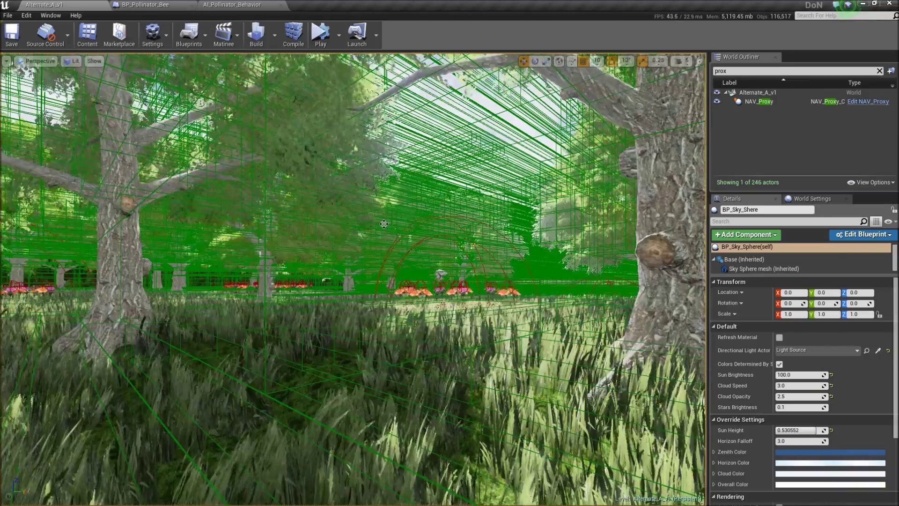
{"action": "right_click_drag", "start_coordinate": [357, 213], "coordinate": [421, 244]}
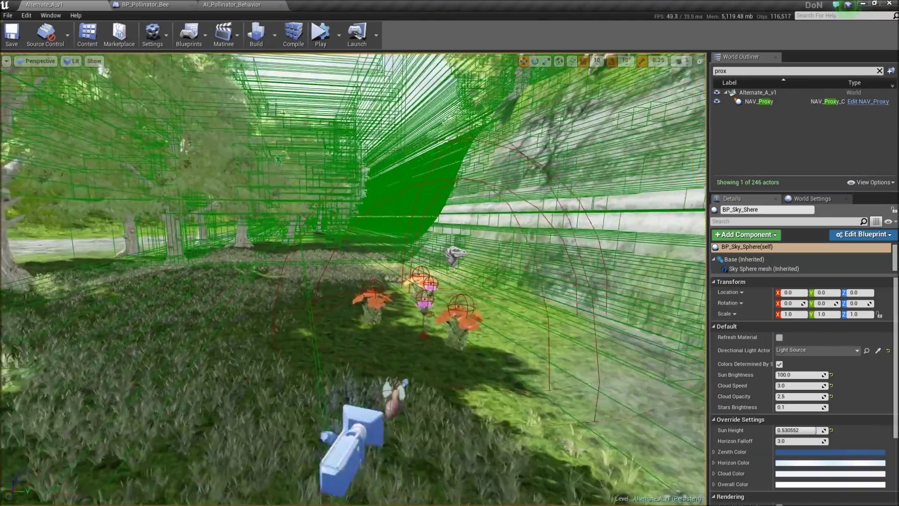
{"action": "key", "text": "w"}
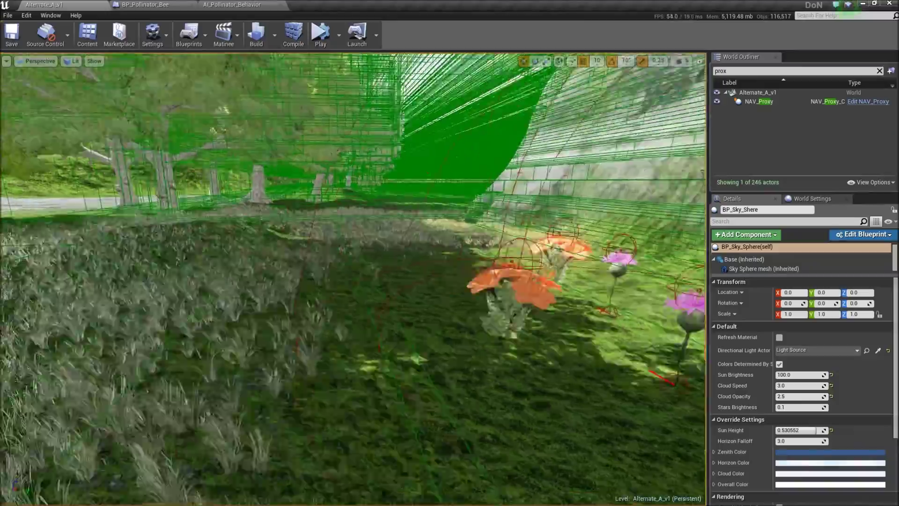